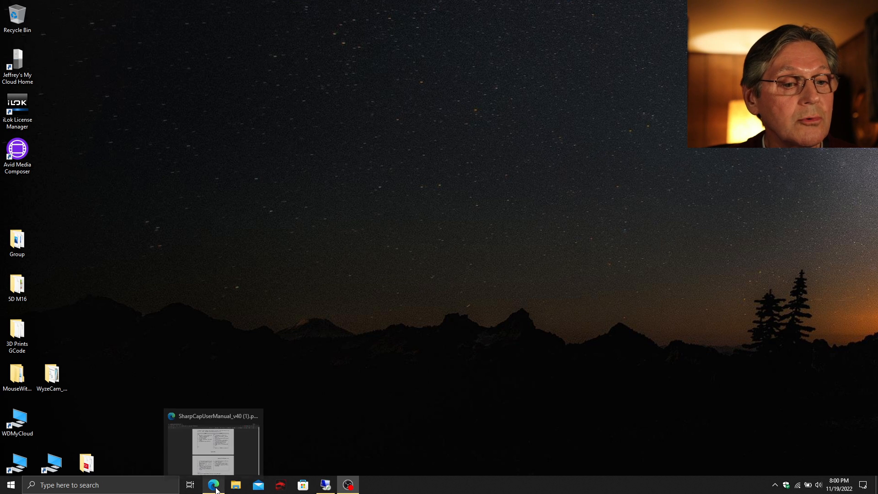
Step: Bring up the SharpCap user manual PDF and read its ASCOM versus DirectShow driver comparison, ending back at the desktop
click(214, 485)
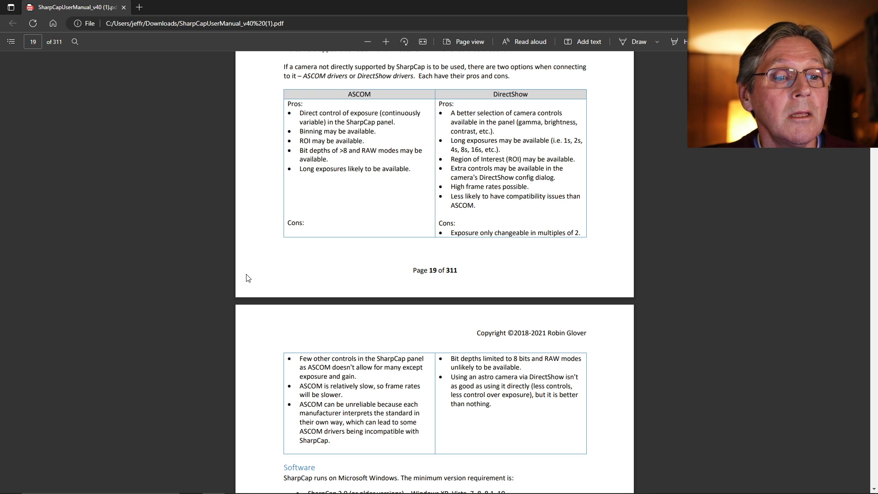
key(super+d)
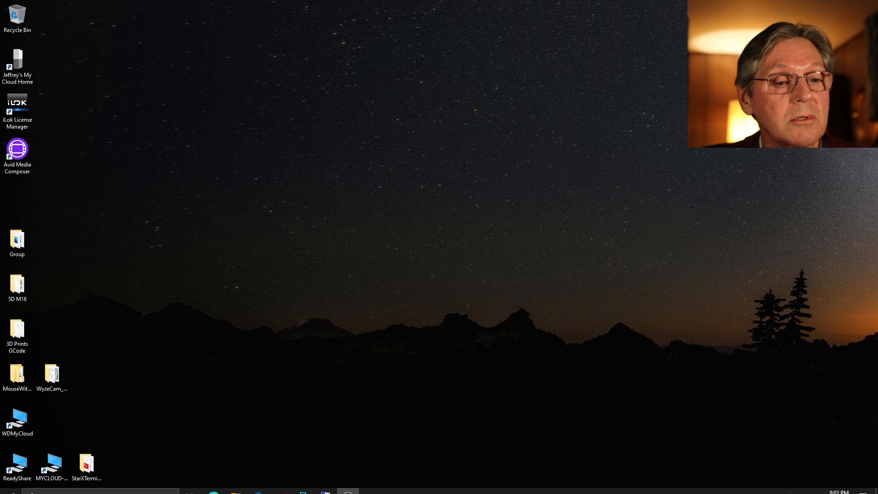
Step: Switch to the DSLRASTRO remote desktop, launch SharpCap 4.0 (64 bit) and open the MALLINCAM DirectShow camera
click(325, 486)
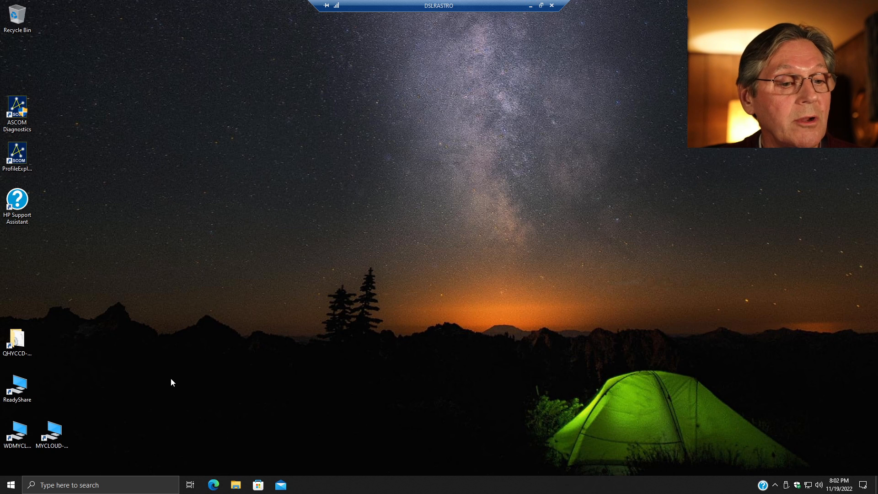
click(10, 485)
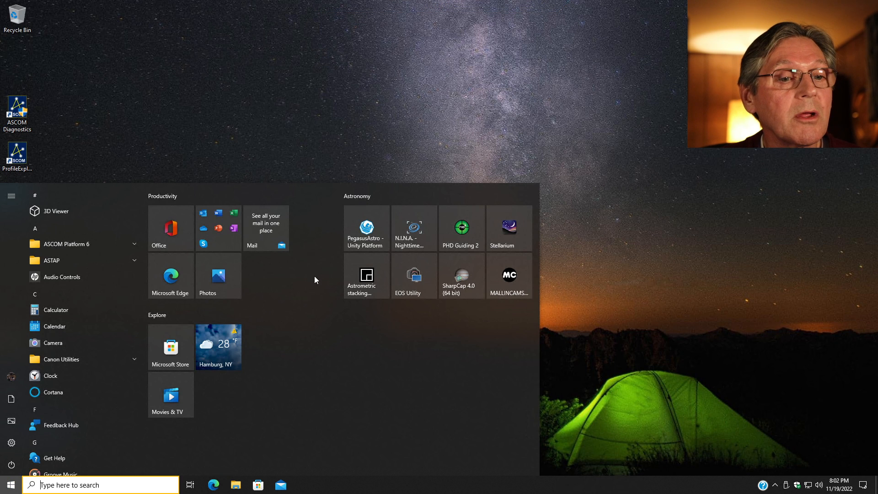
click(459, 276)
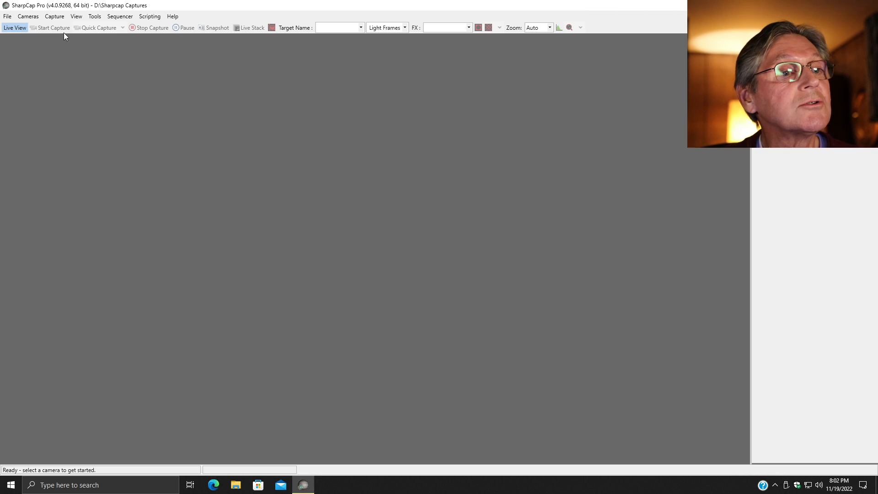
click(28, 16)
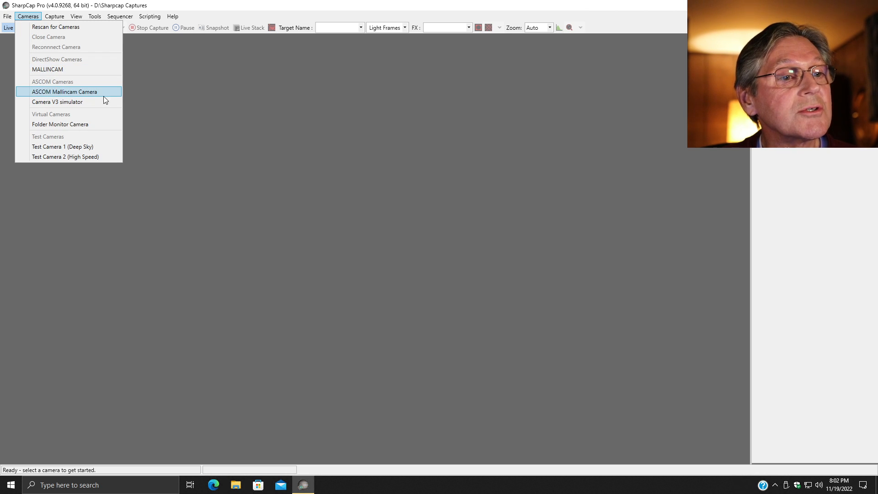
click(78, 69)
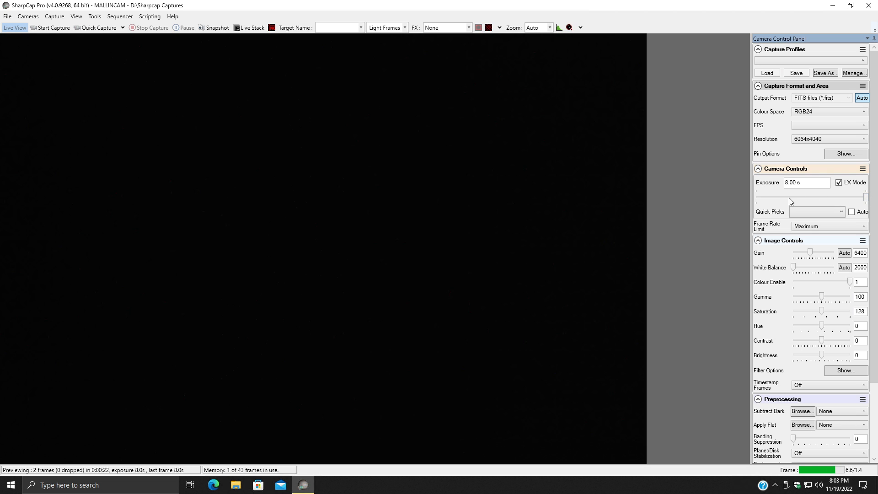
Step: Try camera exposures of 1000 ms, 2000 ms and 4 s on the DirectShow camera
click(787, 182)
drag(776, 184, 781, 167)
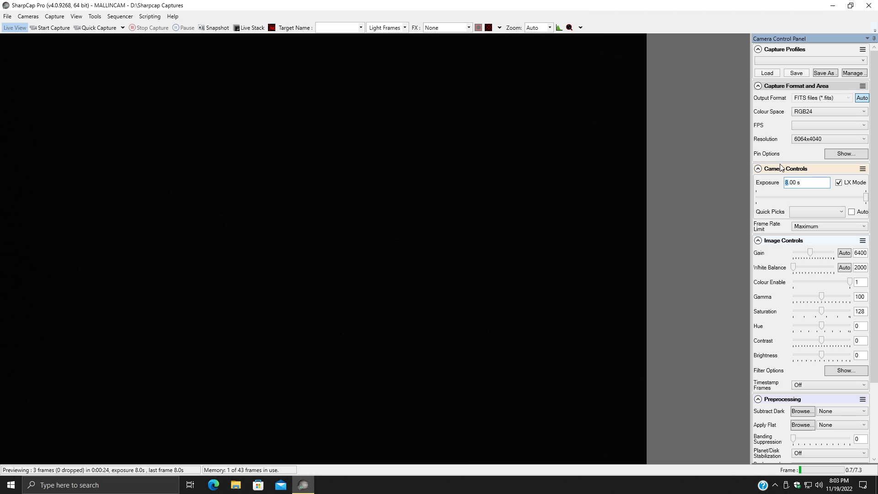
text(10)
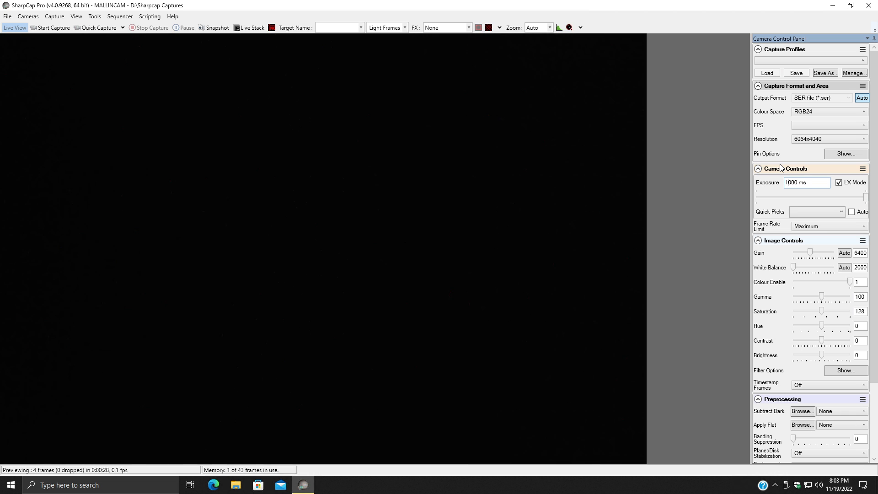
key(BackSpace)
text(2)
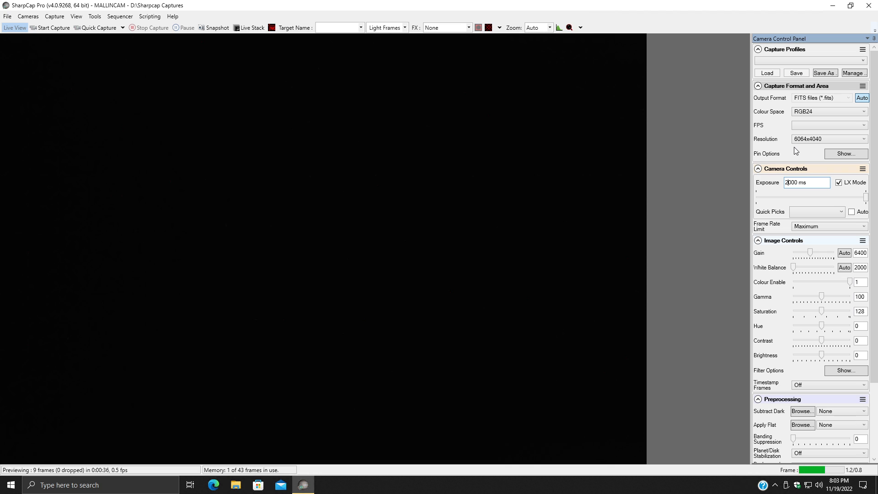
key(BackSpace)
text(4)
key(Return)
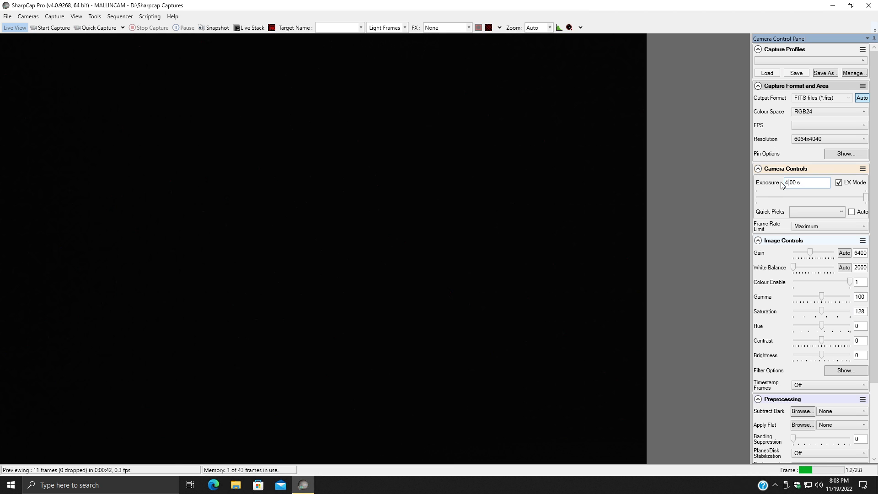
Step: Try longer exposures of 8 s and 16 s on the DirectShow camera
drag(781, 182, 775, 181)
text(6)
key(BackSpace)
text(8)
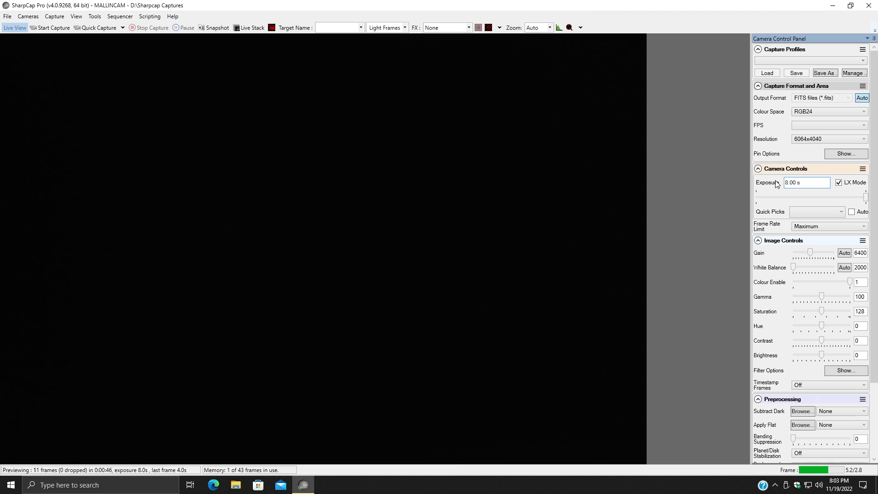
text(8)
drag(788, 183, 783, 184)
text(16)
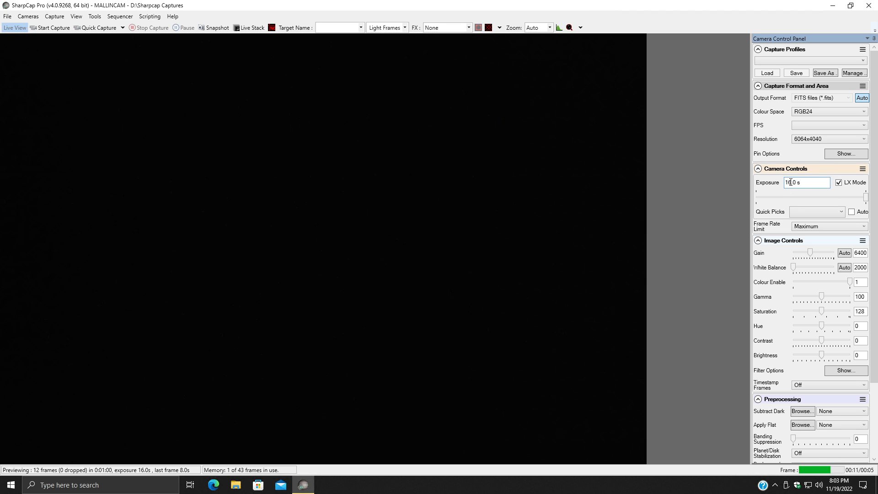
Step: Try a 32 s exposure on the DirectShow camera, and set the exposure to 64 s
drag(791, 182, 775, 184)
text(16)
drag(792, 182, 783, 186)
text(24)
key(BackSpace)
key(BackSpace)
text(32)
text(64)
Step: Close the MALLINCAM DirectShow camera and open the ASCOM Mallincam Camera with a bit depth of 14 bits
click(32, 17)
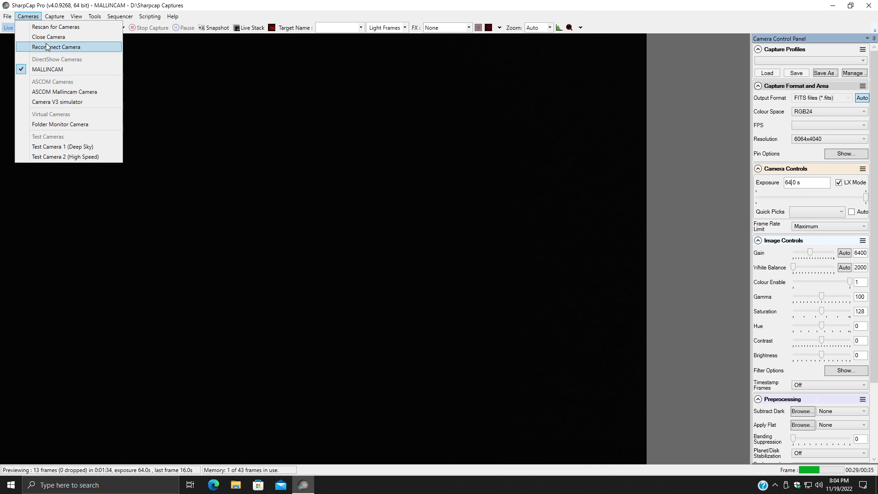
click(45, 37)
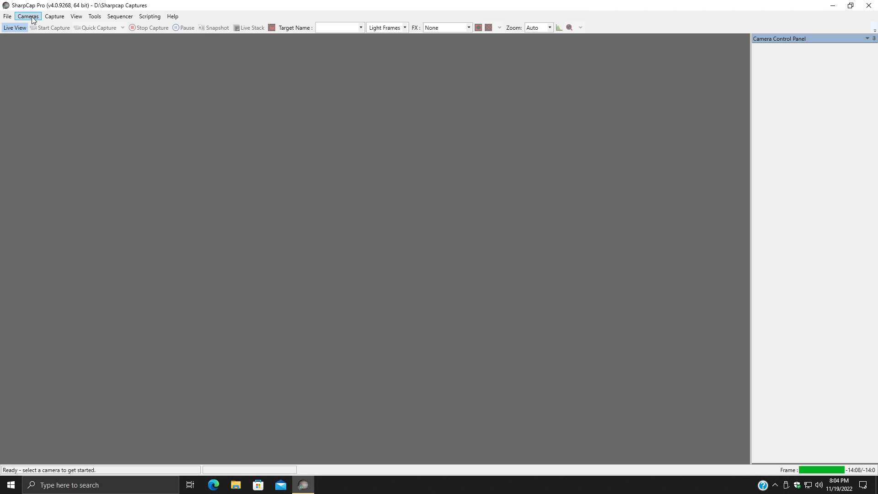
click(32, 17)
click(42, 89)
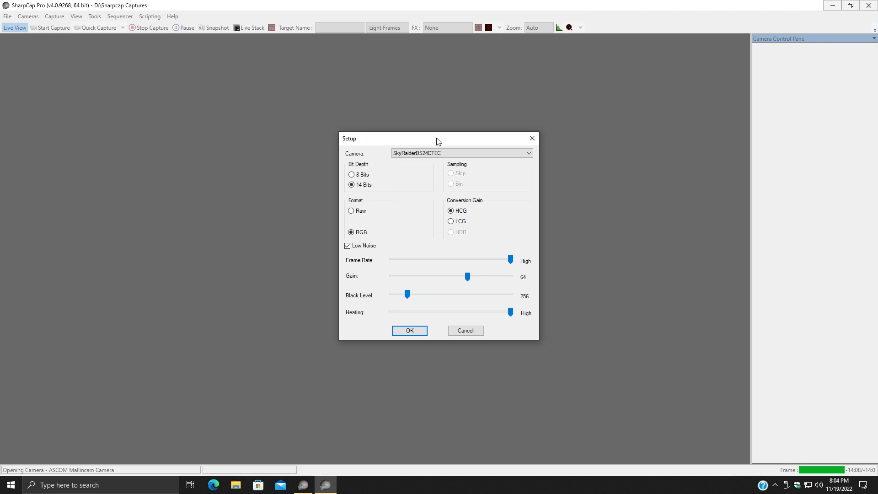
click(351, 175)
click(352, 185)
click(405, 332)
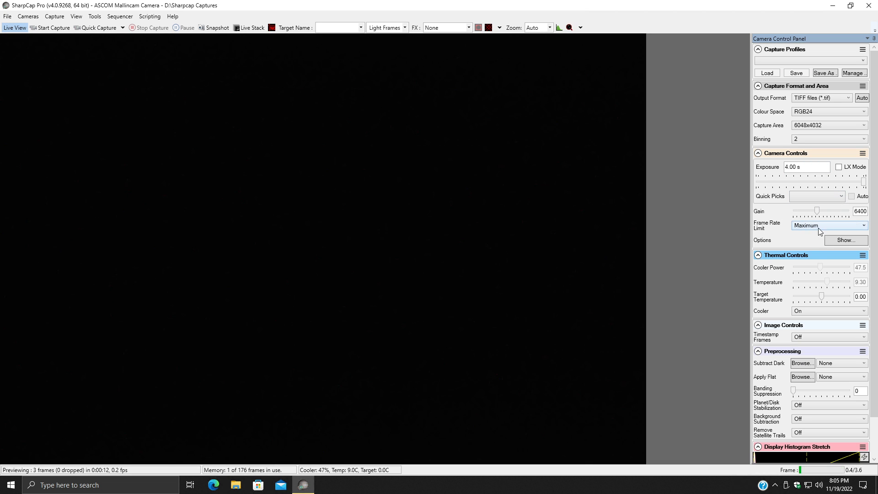
Step: Review the available binning values, keeping 2, and look over the thermal, preprocessing and histogram controls
click(823, 140)
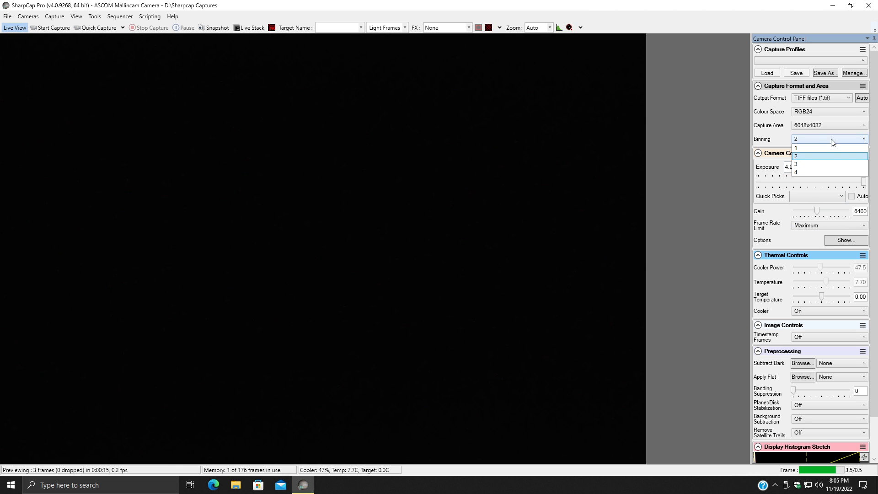
click(813, 157)
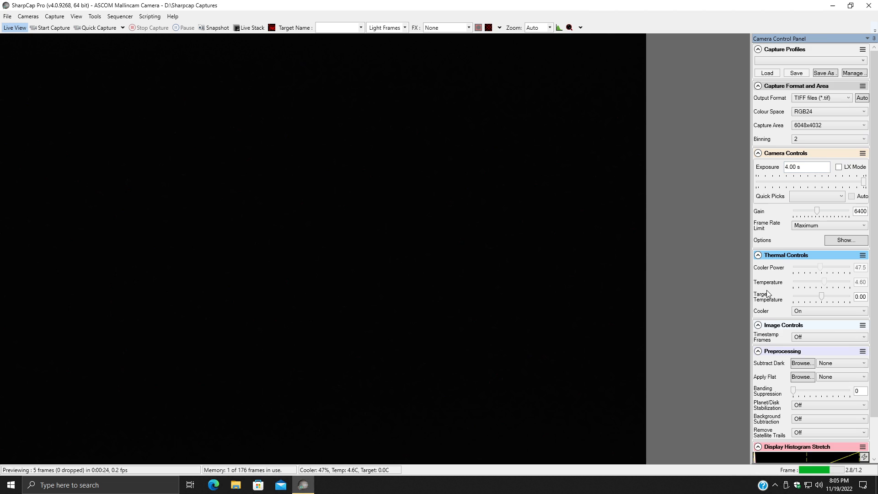
scroll(767, 292, down, 1)
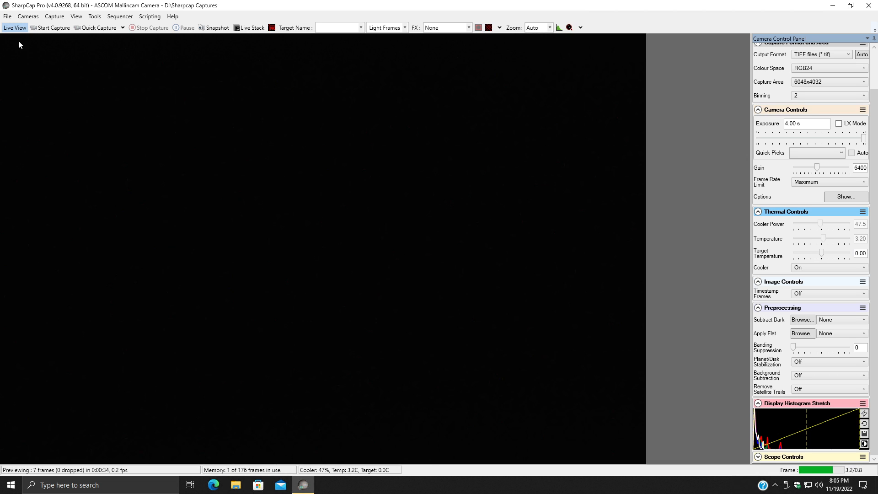
Step: Open the program settings and review the General, Saving, Hardware and Filenames options
click(14, 16)
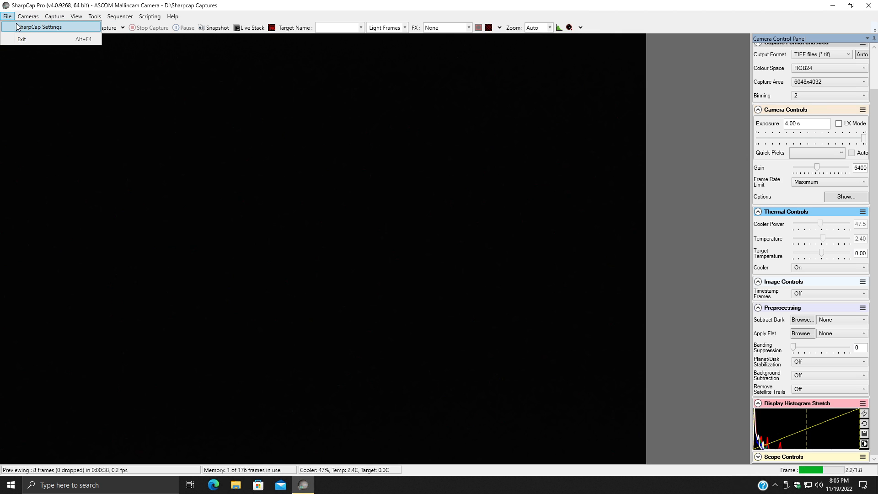
click(18, 27)
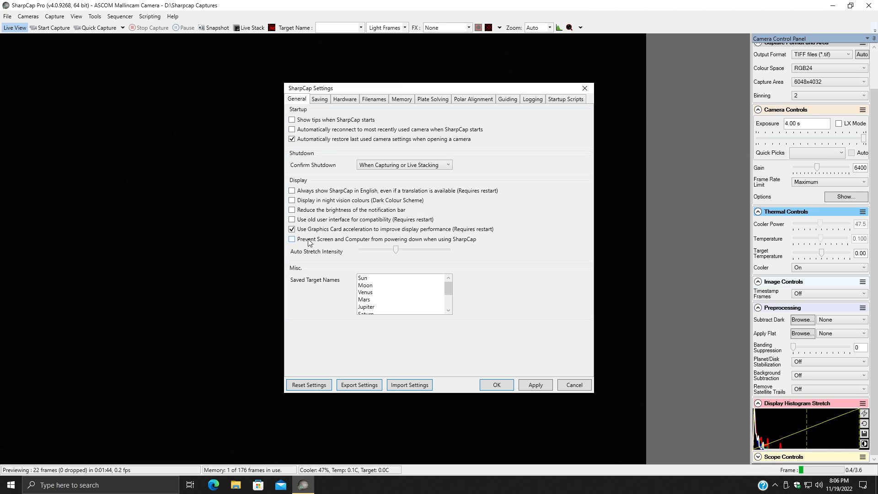
click(318, 99)
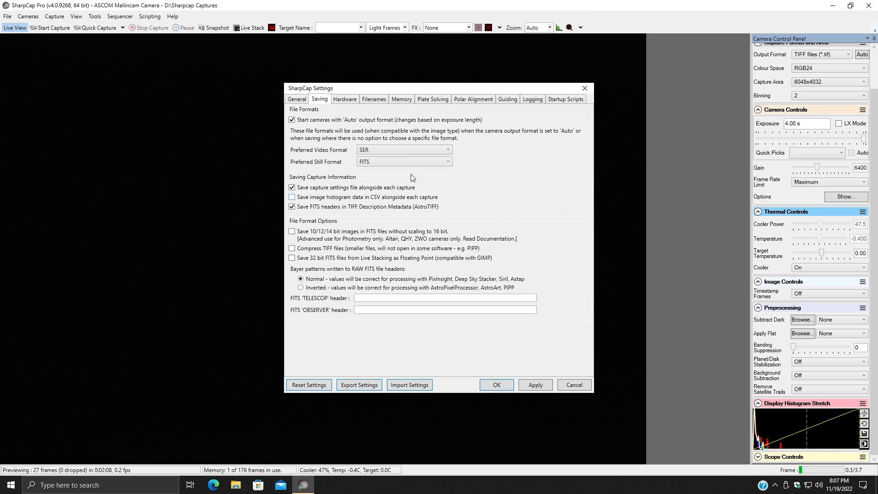
click(352, 100)
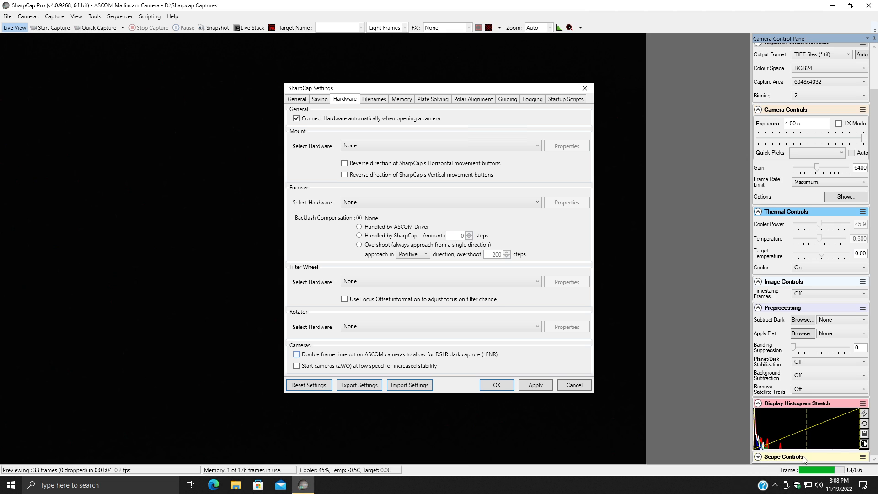
click(374, 99)
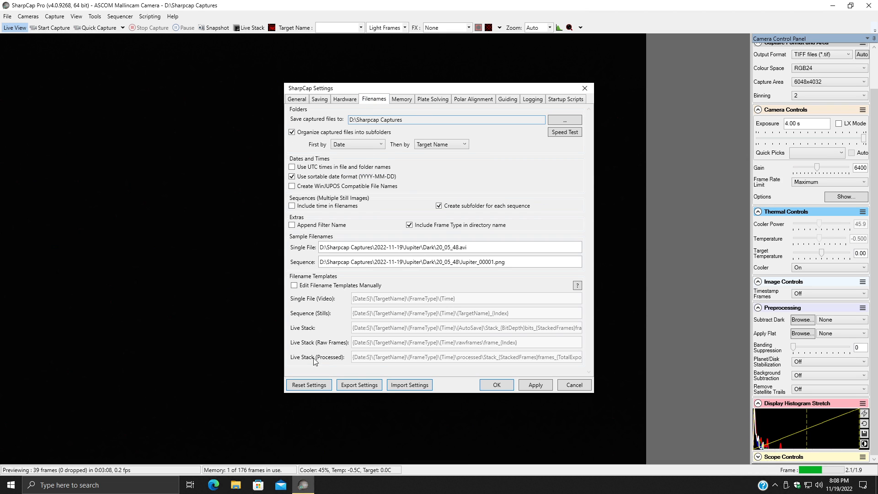
Step: Lower the High Speed Frame Cache memory limit to 1024 MB, return it to 3072 MB, and adjust the Live Stacking & Display limit
click(405, 100)
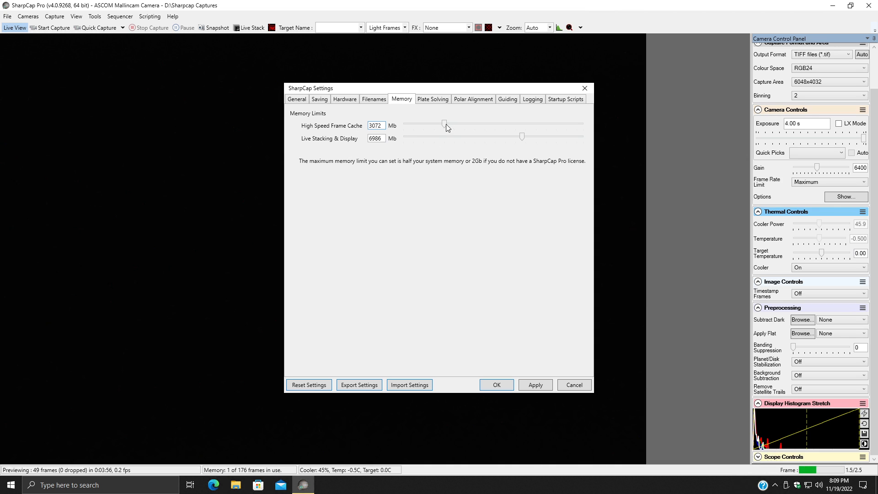
drag(446, 125, 387, 131)
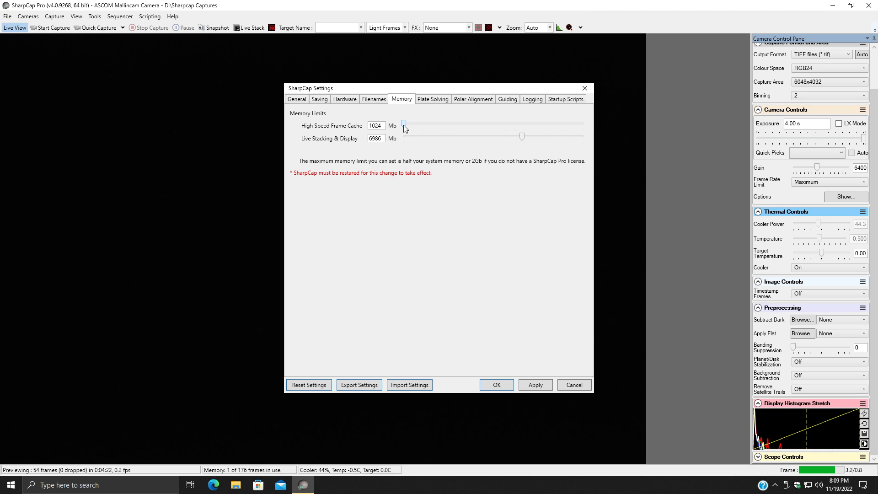
key(Right)
key(Right)
key(Right)
key(Right)
key(Right)
key(Right)
key(Right)
key(Right)
key(Right)
key(Right)
key(Right)
key(Right)
key(Right)
key(Right)
key(Right)
key(Right)
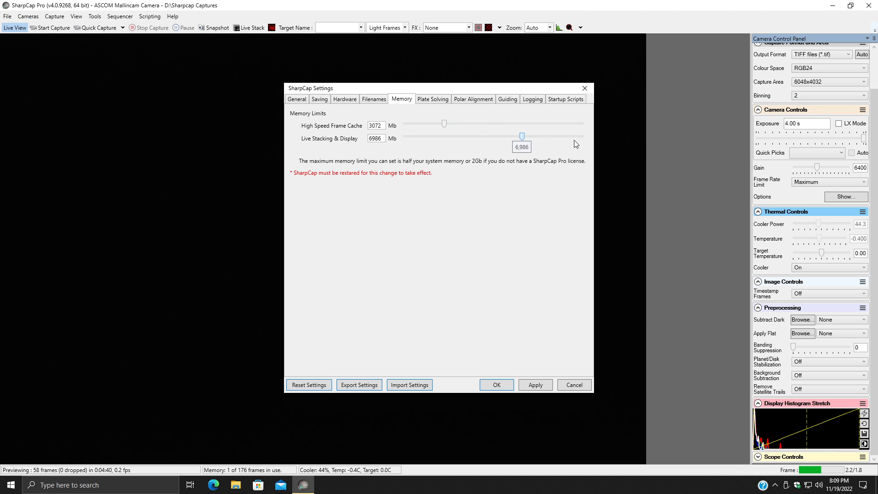
drag(574, 140, 573, 139)
drag(522, 137, 577, 138)
Step: Test the Astap plate solver, and accept the settings after reviewing the guiding and dithering options
click(433, 99)
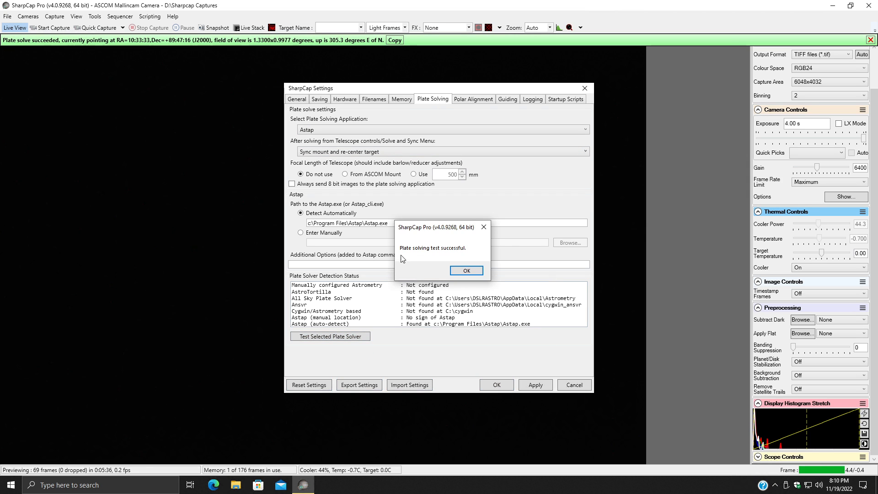
click(464, 271)
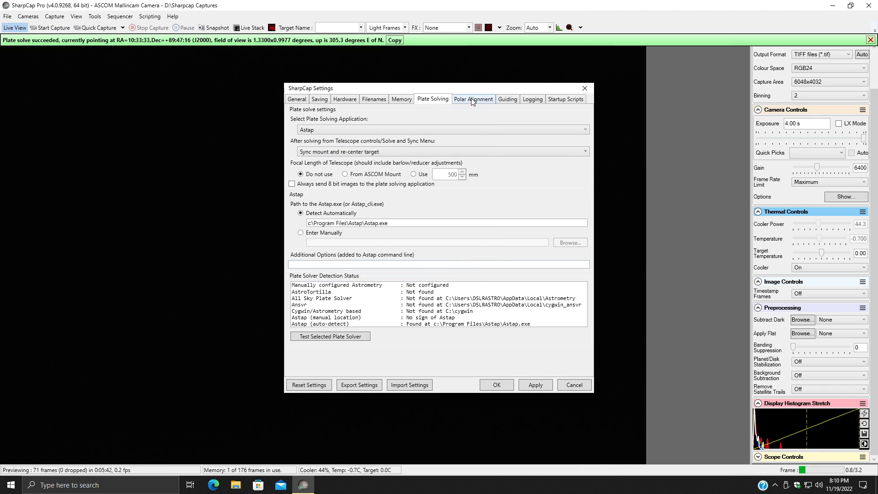
click(507, 100)
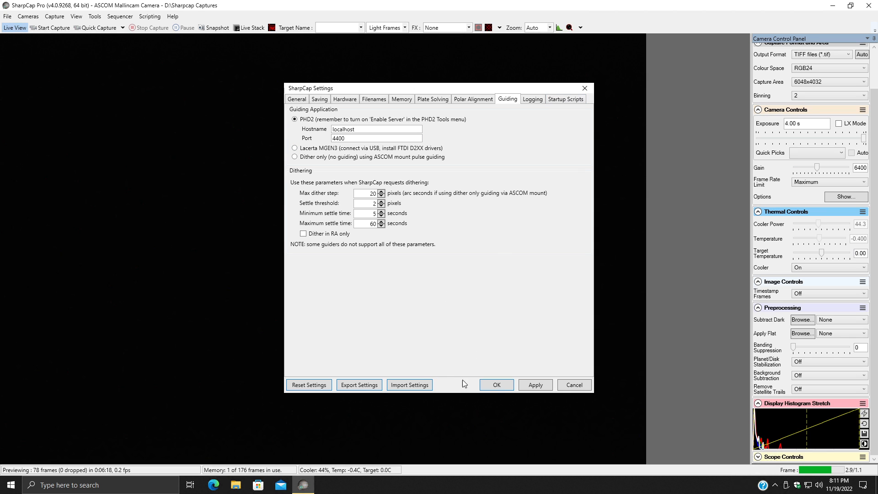
click(497, 384)
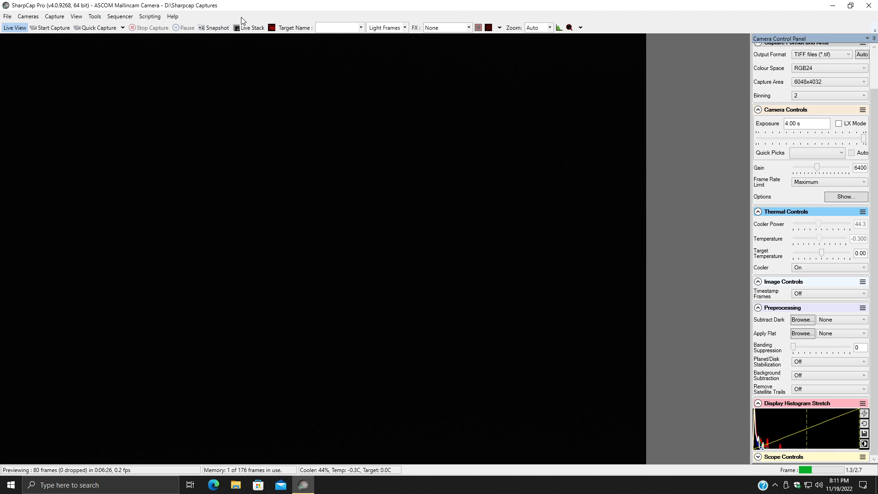
Step: Start live stacking and show its status information and the available options for saving the stack
click(258, 27)
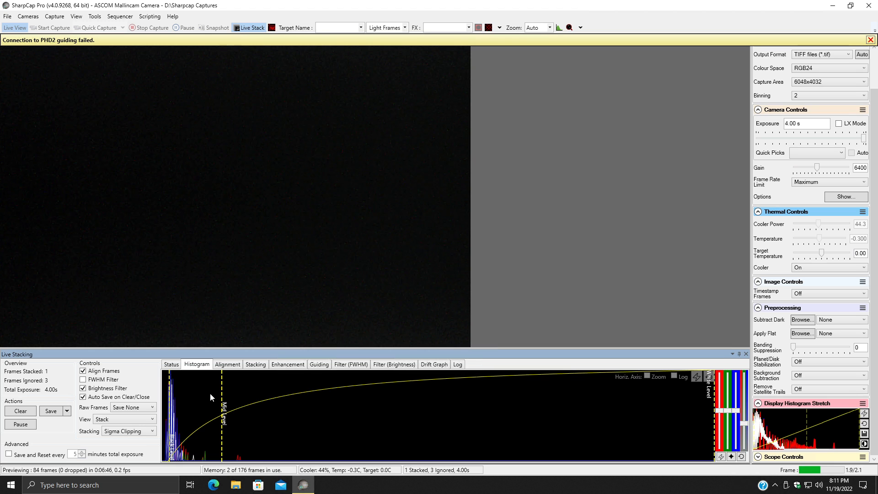
click(171, 364)
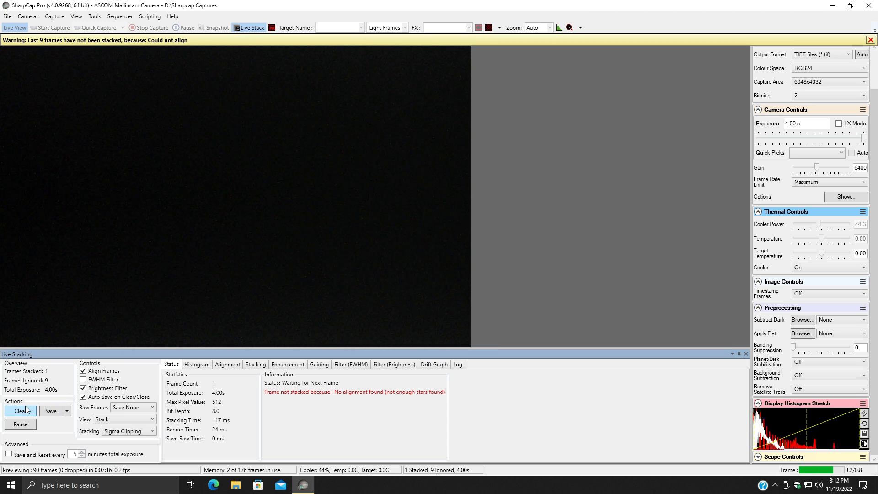
click(67, 411)
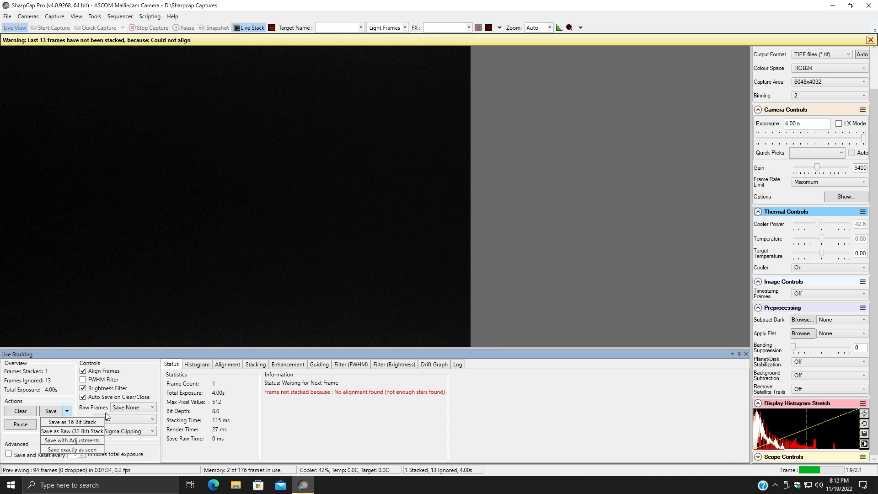
Step: Close the save options and review the View and Stacking choices for the live stack, keeping Stack and Sigma Clipping
click(23, 448)
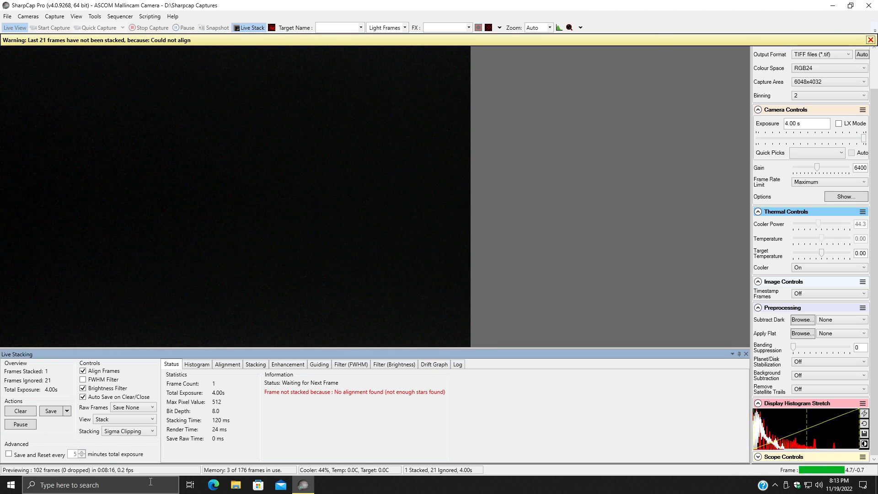
click(150, 419)
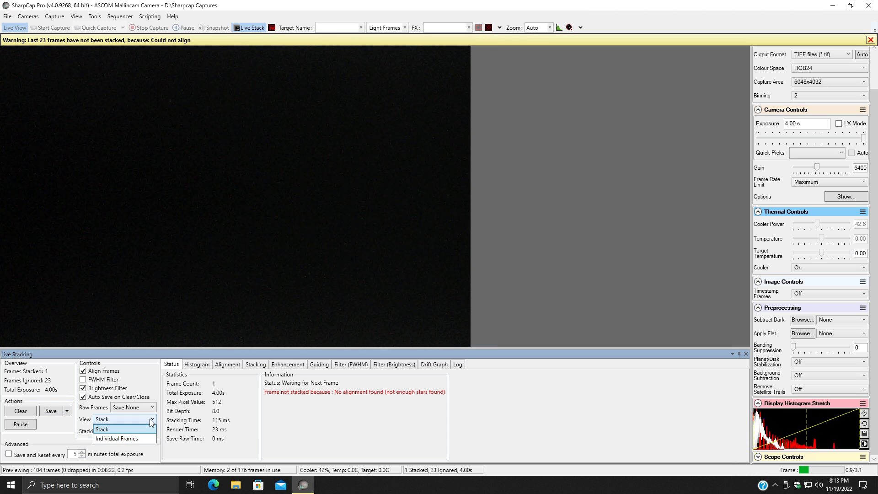
click(64, 424)
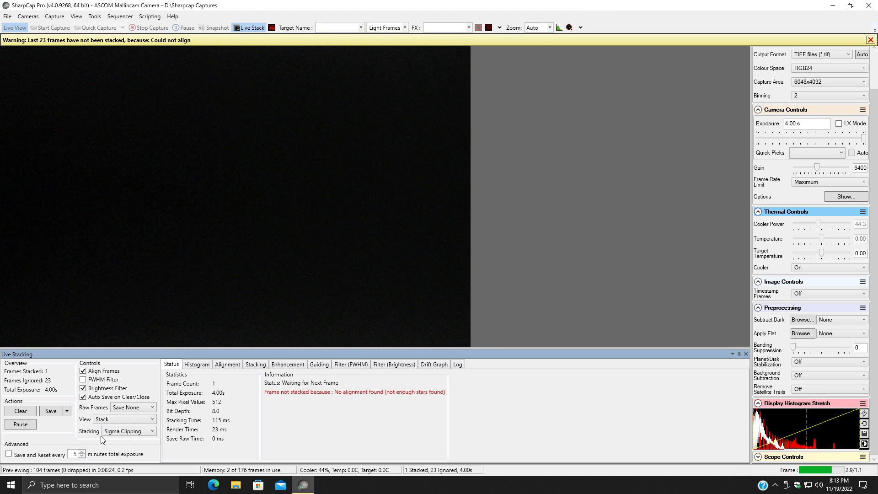
click(153, 432)
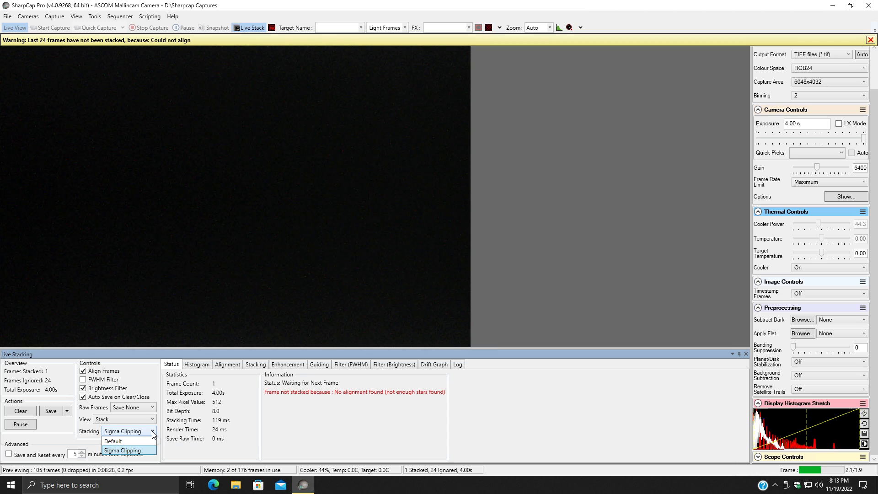
click(152, 433)
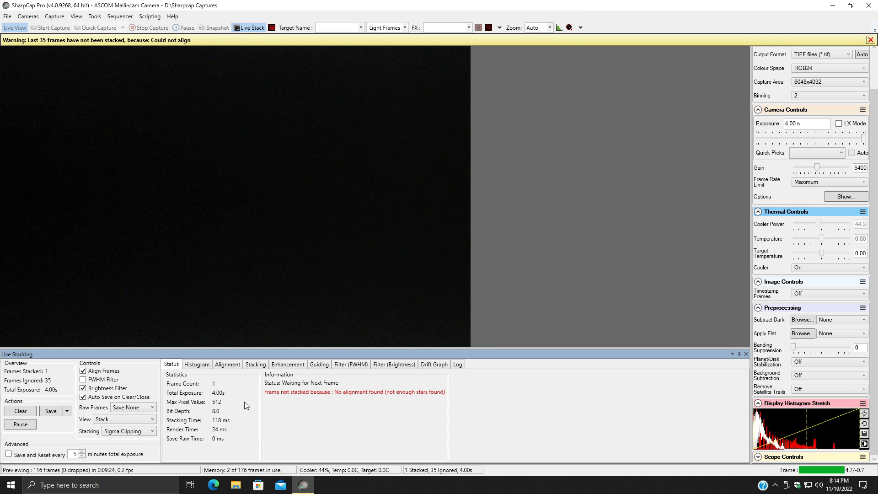
Step: Adjust the live stack's histogram stretch by bringing the Mid Level line closer to the peak and raising the Black Level slightly
click(204, 366)
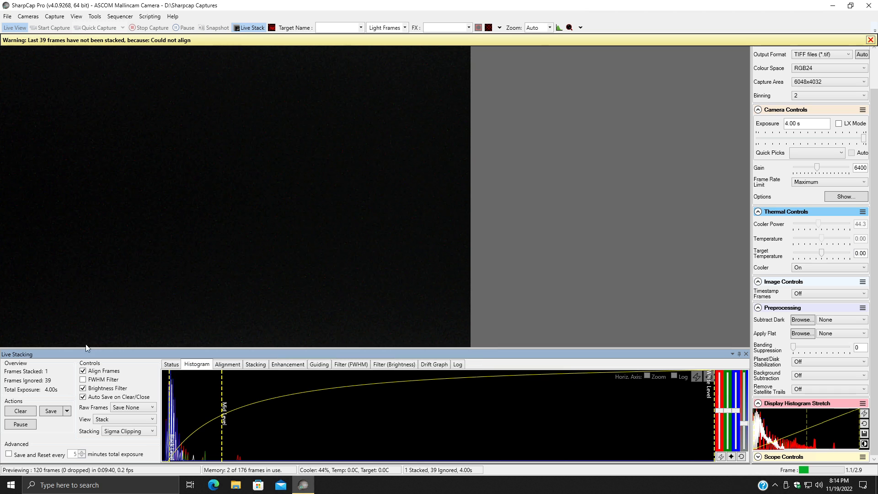
click(709, 377)
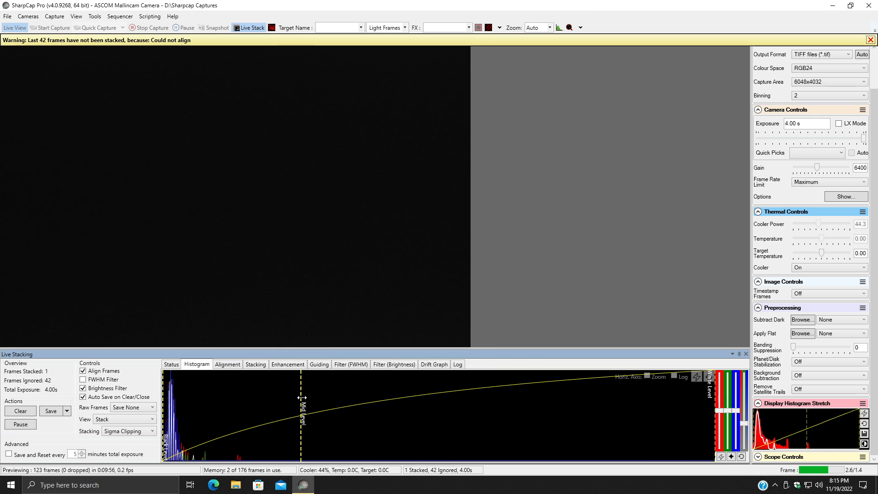
drag(302, 397, 211, 401)
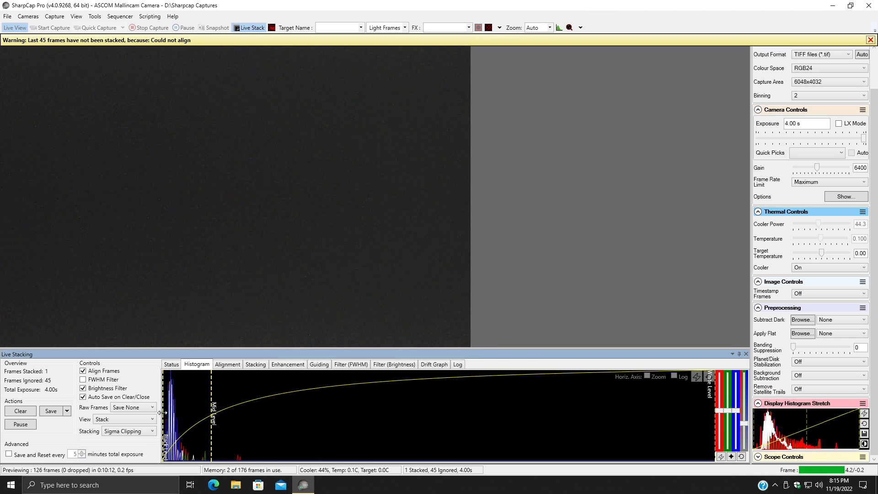
mouse_move(163, 412)
mouse_down()
mouse_move(203, 415)
mouse_move(166, 417)
mouse_up()
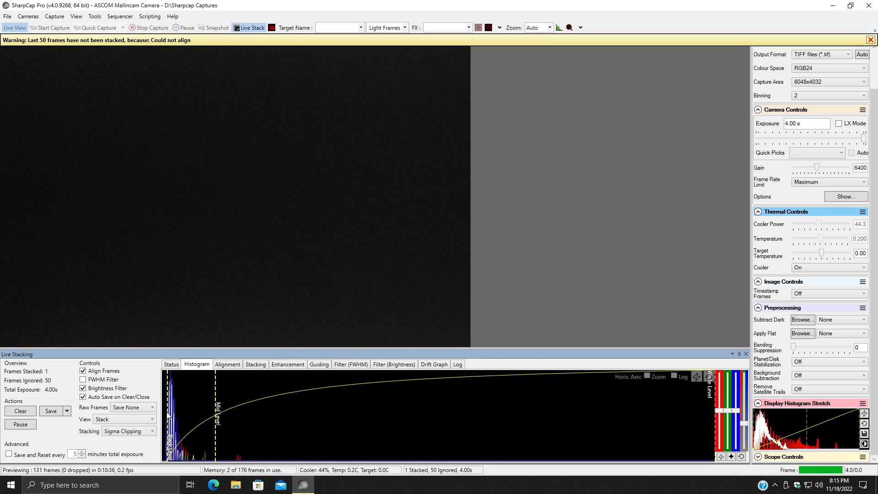
drag(168, 411, 169, 411)
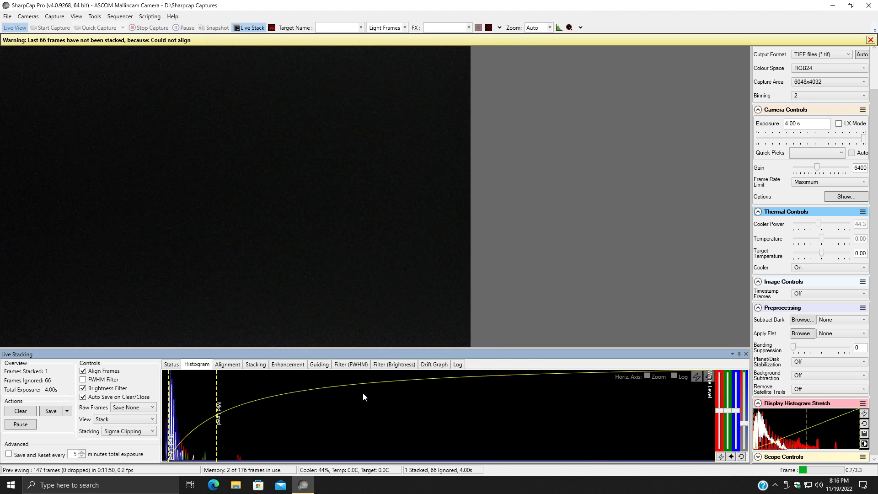
Step: Review the live stacking options for star alignment, sigma clipping, and noise reduction and sharpening enhancement
click(235, 365)
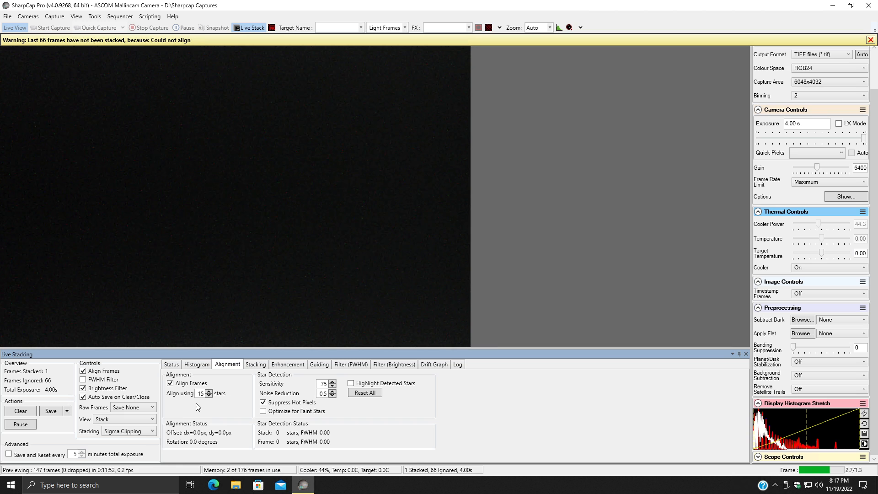
click(83, 371)
click(256, 363)
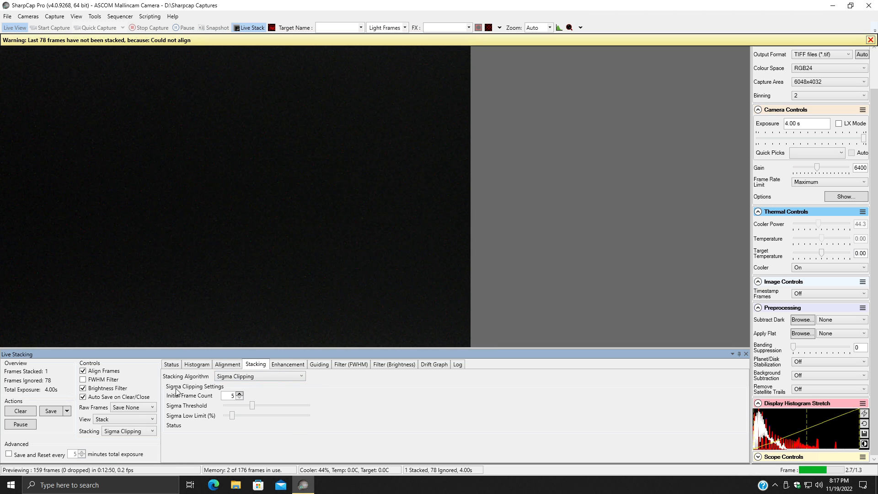
click(287, 365)
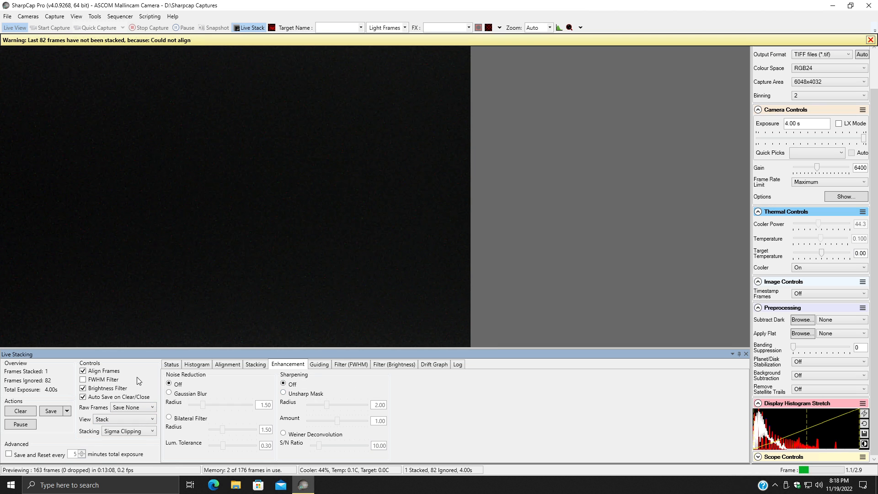
Step: Review the live stacking guiding options, including the units available for the automatic dither interval, keeping Seconds
click(319, 365)
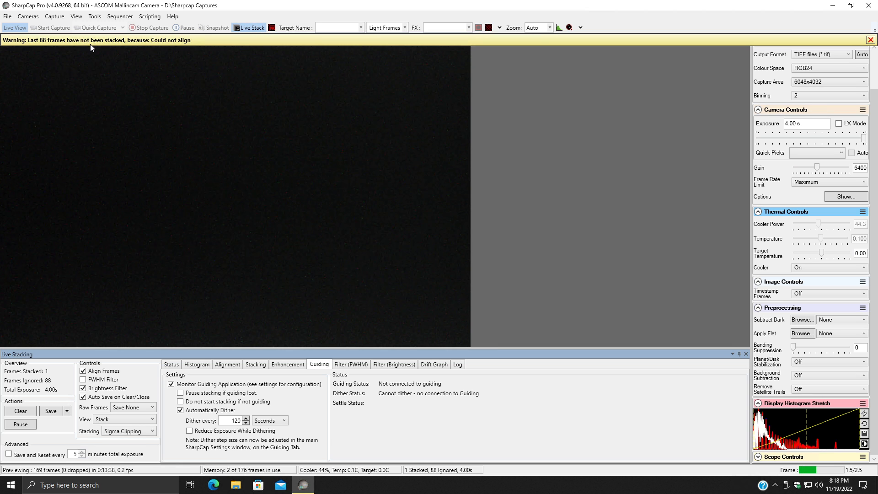
key(alt)
click(283, 421)
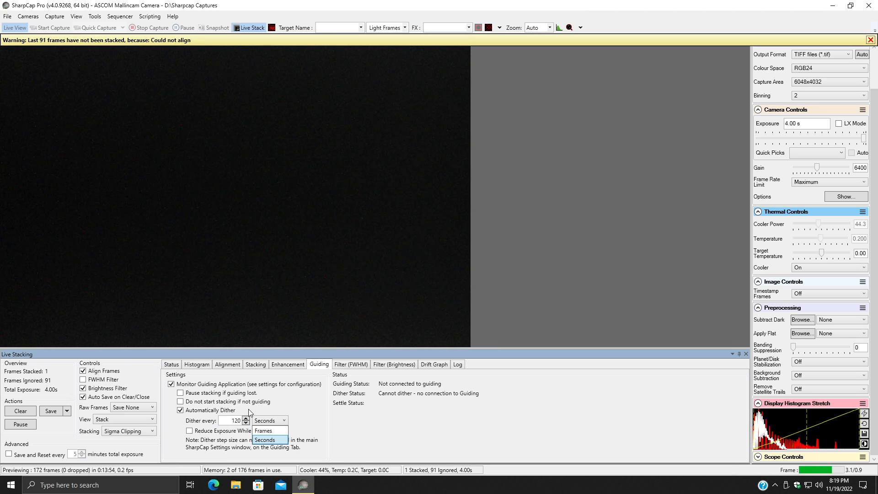
click(349, 419)
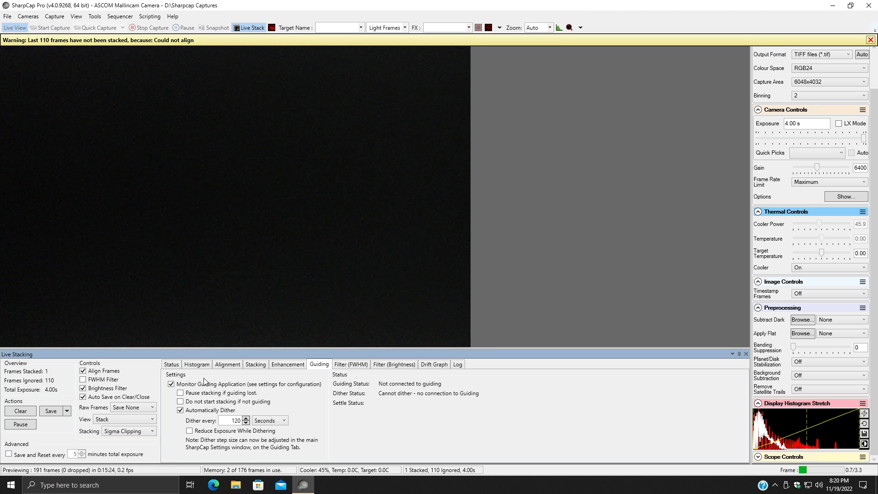
Step: Examine the FWHM and brightness filter histories and the enlarged rotation drift graph, and return to the stacking status
click(346, 366)
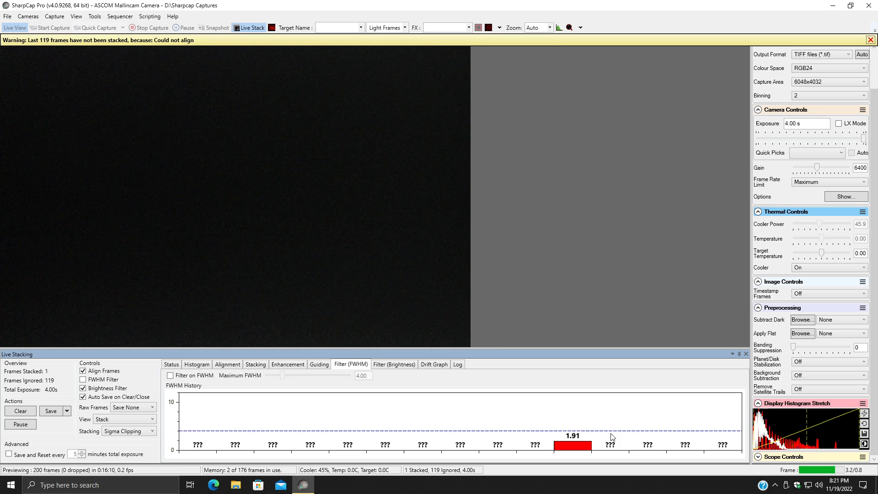
click(407, 365)
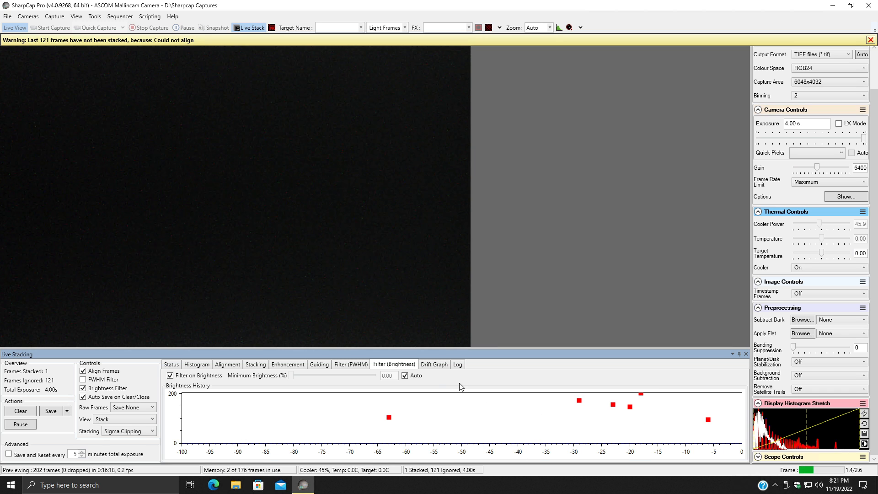
click(433, 365)
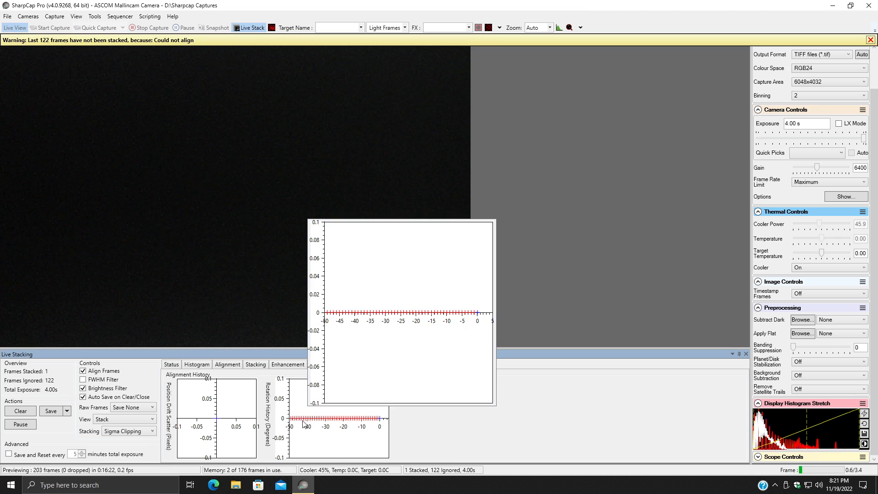
mouse_move(305, 423)
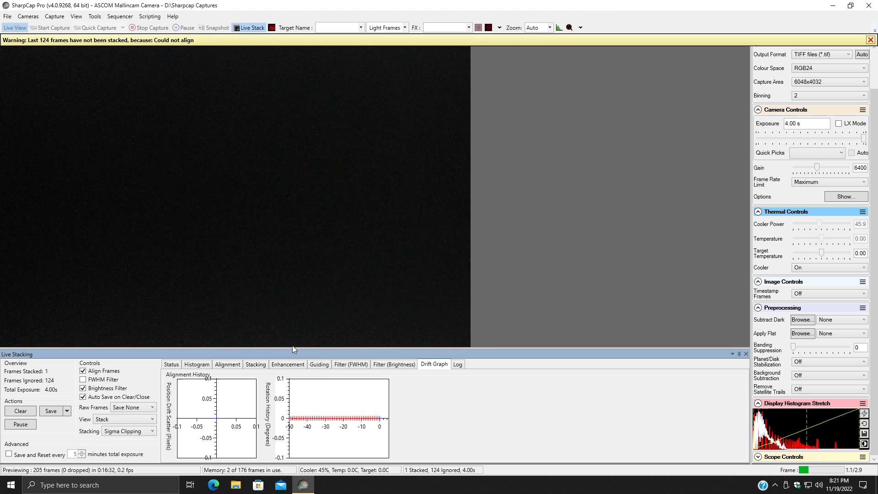
click(171, 365)
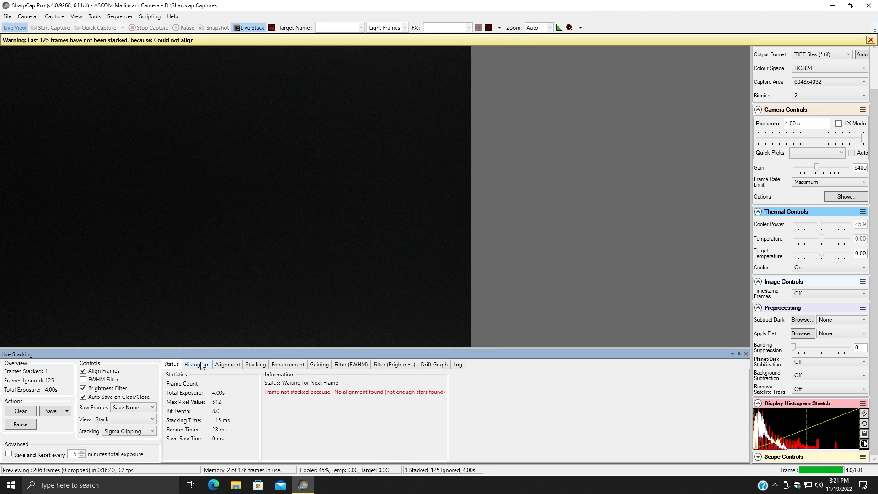